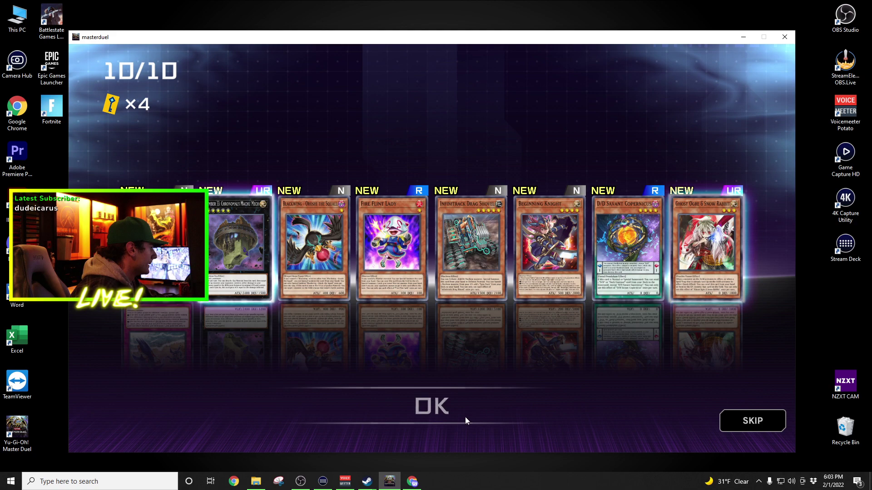
- Confirm the tenth revealed card to bring up the Card Pack Open Results screen
{"action": "left_click", "coordinate": [470, 415]}
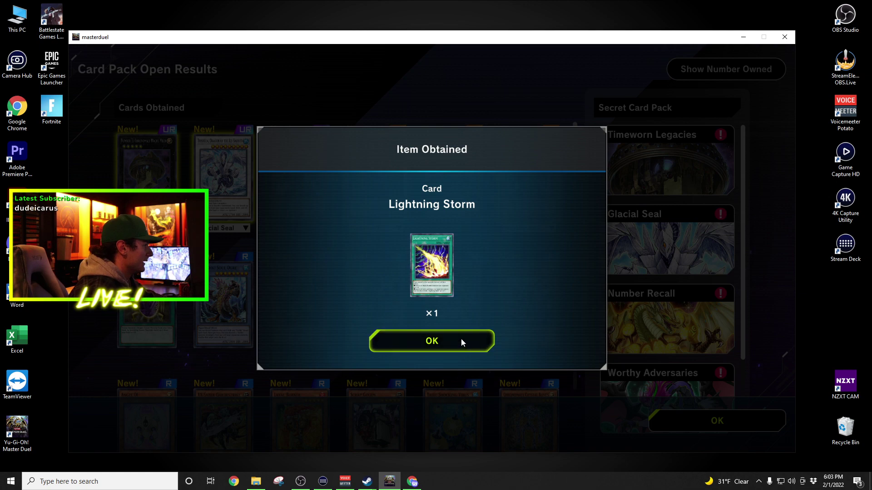
- Dismiss the Item Obtained notice and close the results, returning to the Shop
{"action": "left_click", "coordinate": [433, 341]}
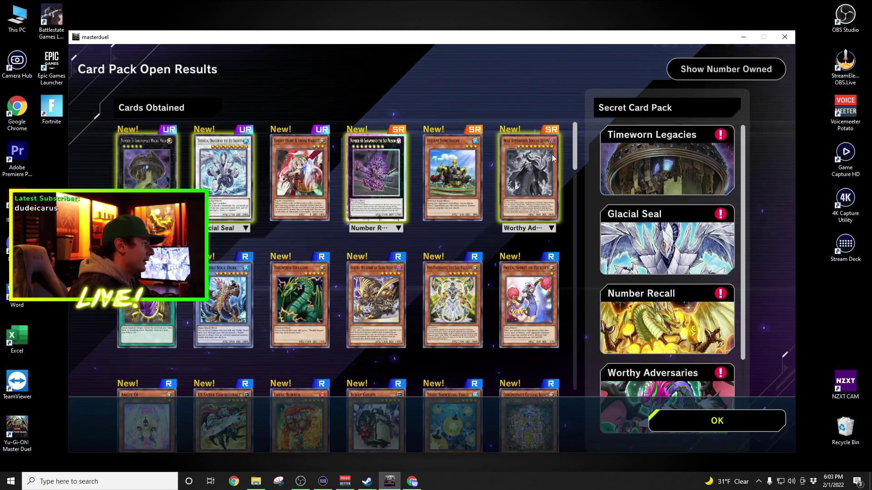
{"action": "scroll", "coordinate": [640, 191], "scroll_direction": "down", "scroll_amount": 2}
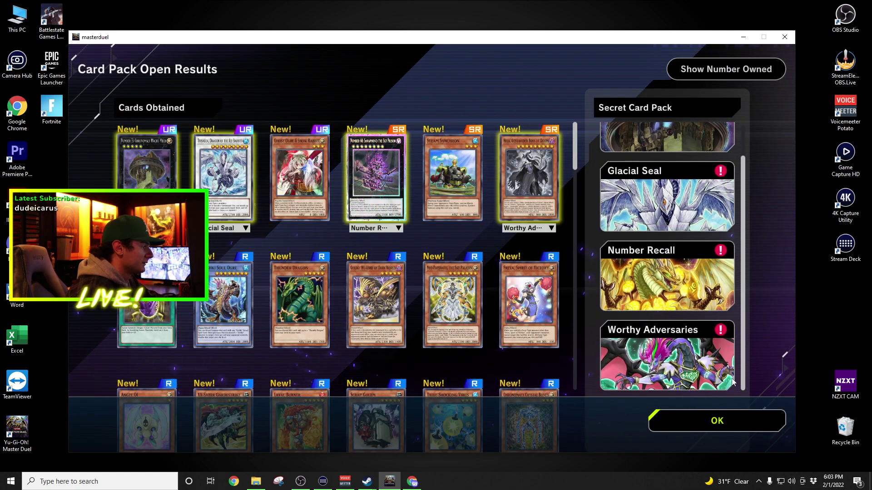
{"action": "left_click", "coordinate": [695, 419]}
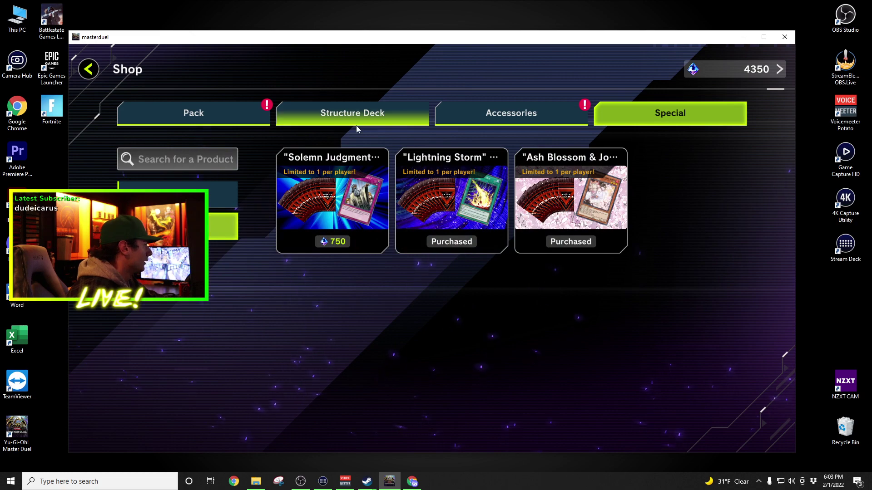
- Open the Shop's Pack listing and filter it to the eleven 100-gem Secret Packs
{"action": "left_click", "coordinate": [187, 109]}
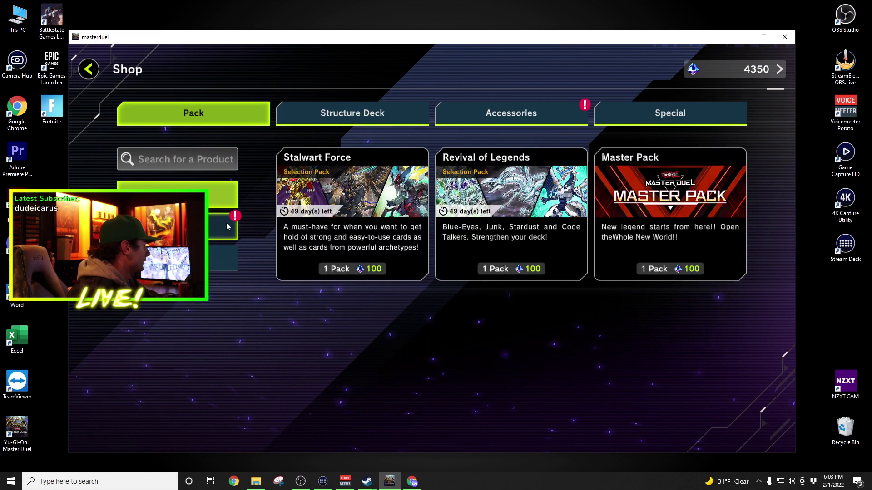
{"action": "left_click", "coordinate": [218, 222]}
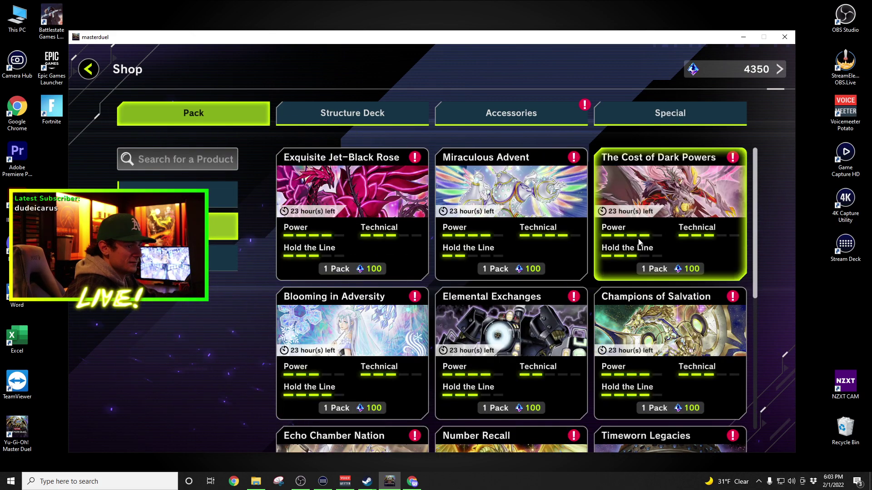
{"action": "scroll", "coordinate": [639, 238], "scroll_direction": "down", "scroll_amount": 2}
{"action": "scroll", "coordinate": [640, 238], "scroll_direction": "down", "scroll_amount": 2}
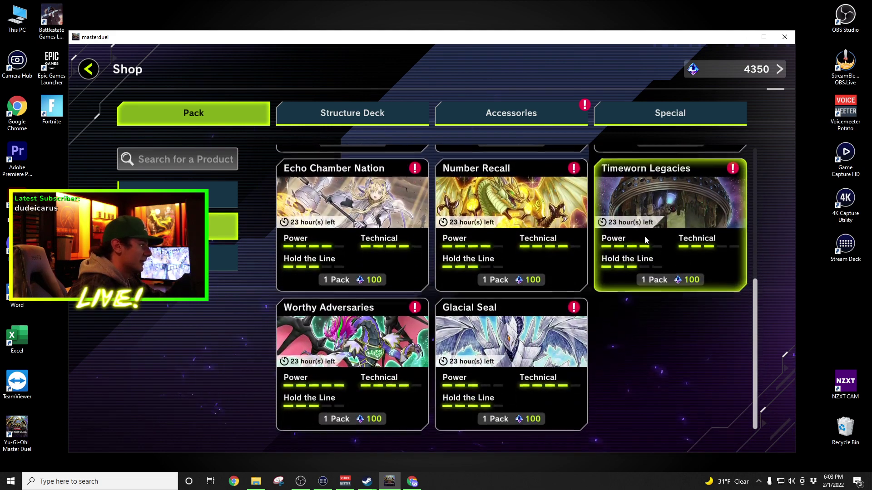
{"action": "scroll", "coordinate": [640, 238], "scroll_direction": "up", "scroll_amount": 2}
{"action": "scroll", "coordinate": [640, 237], "scroll_direction": "up", "scroll_amount": 2}
{"action": "scroll", "coordinate": [642, 232], "scroll_direction": "up", "scroll_amount": 1}
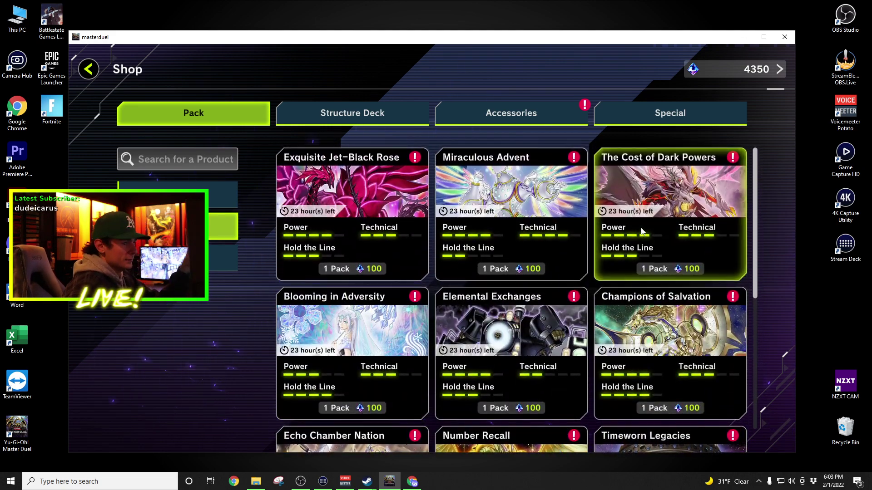
{"action": "scroll", "coordinate": [413, 224], "scroll_direction": "down", "scroll_amount": 2}
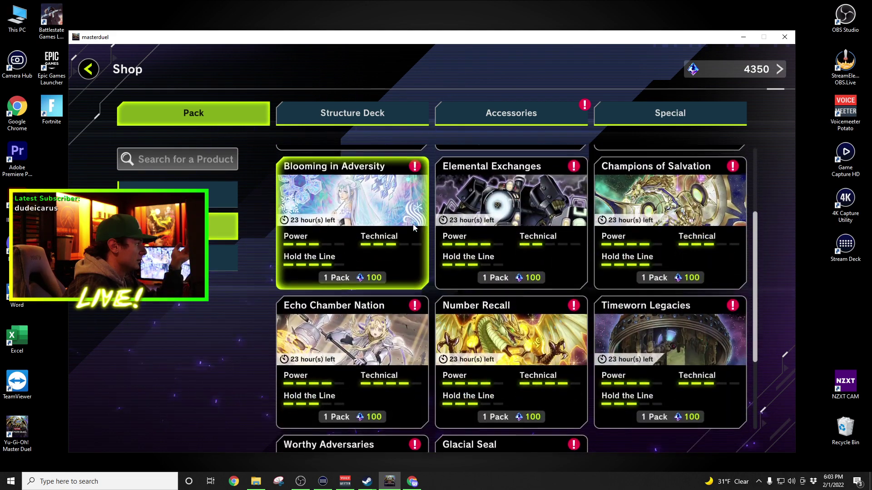
{"action": "scroll", "coordinate": [413, 224], "scroll_direction": "down", "scroll_amount": 2}
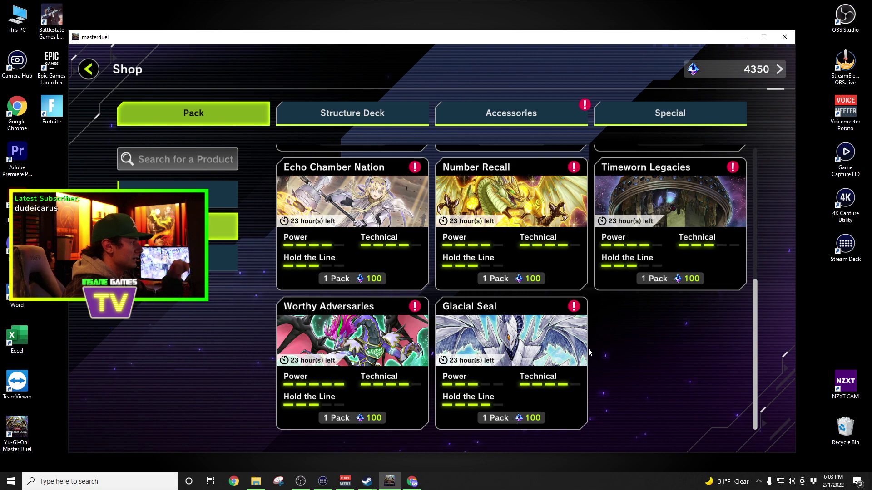
{"action": "scroll", "coordinate": [617, 302], "scroll_direction": "up", "scroll_amount": 2}
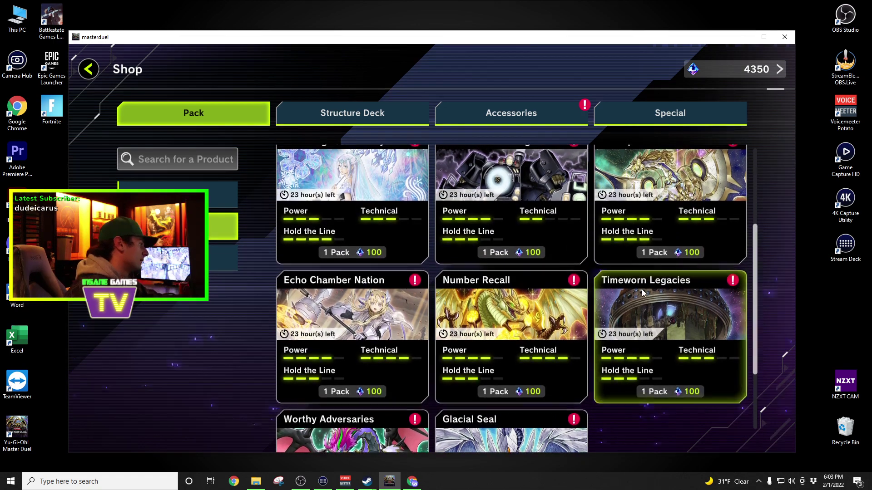